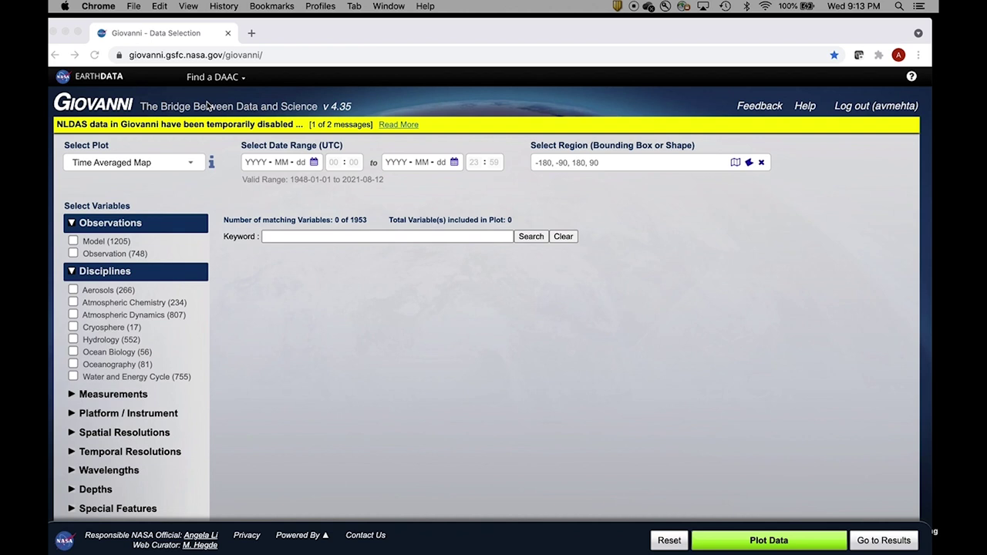
# Search the available variables for the keyword "IMERG Final"
pyautogui.click(287, 243)
pyautogui.click(286, 239)
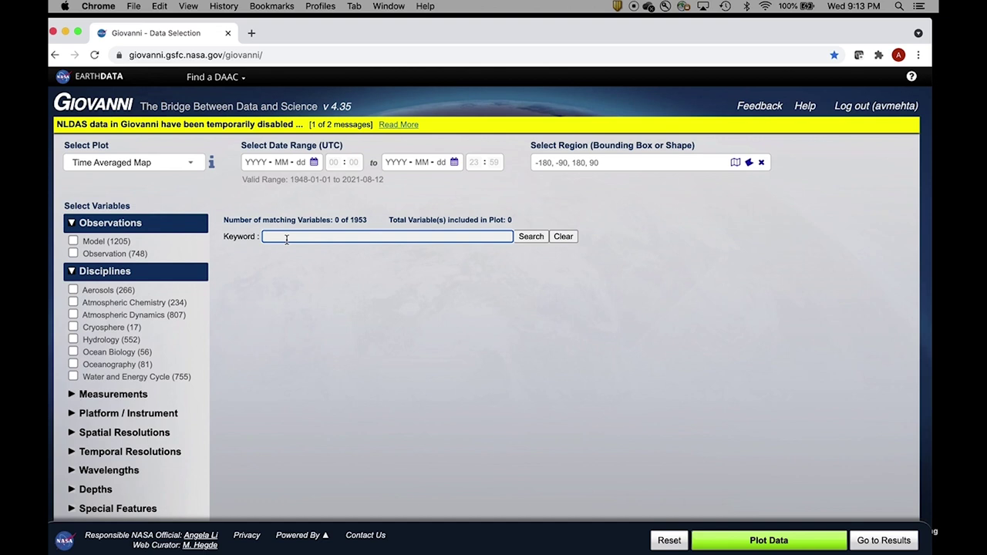
pyautogui.write('IMERG')
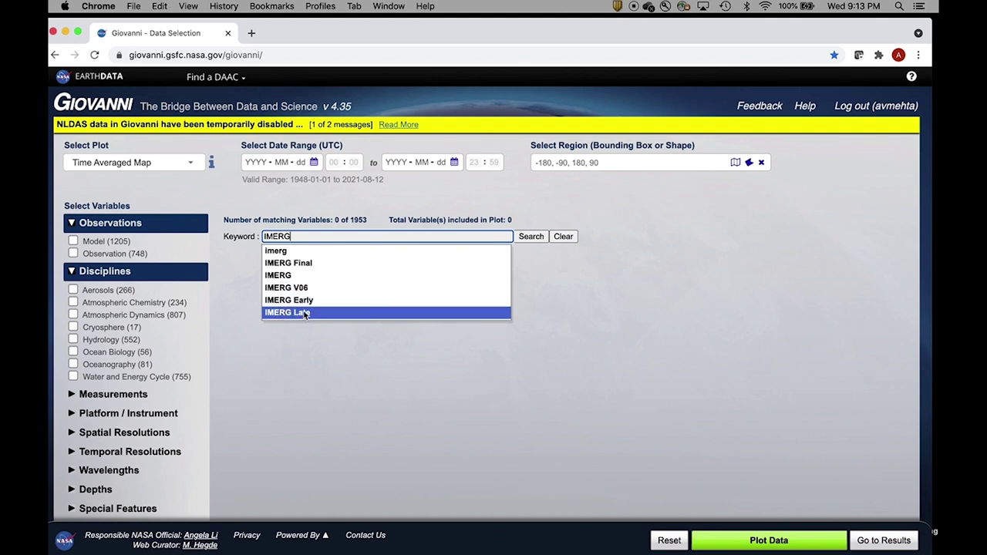
pyautogui.click(297, 268)
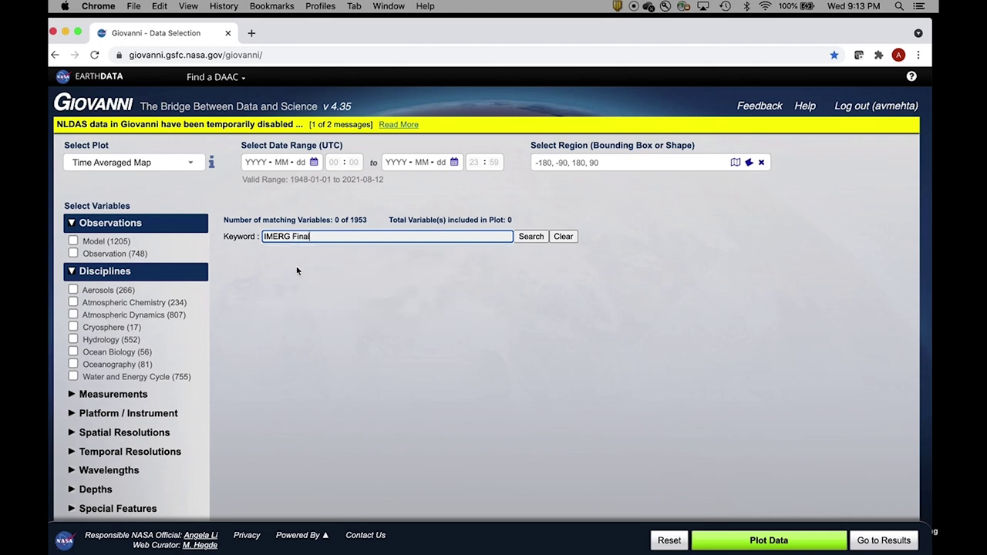
pyautogui.click(530, 236)
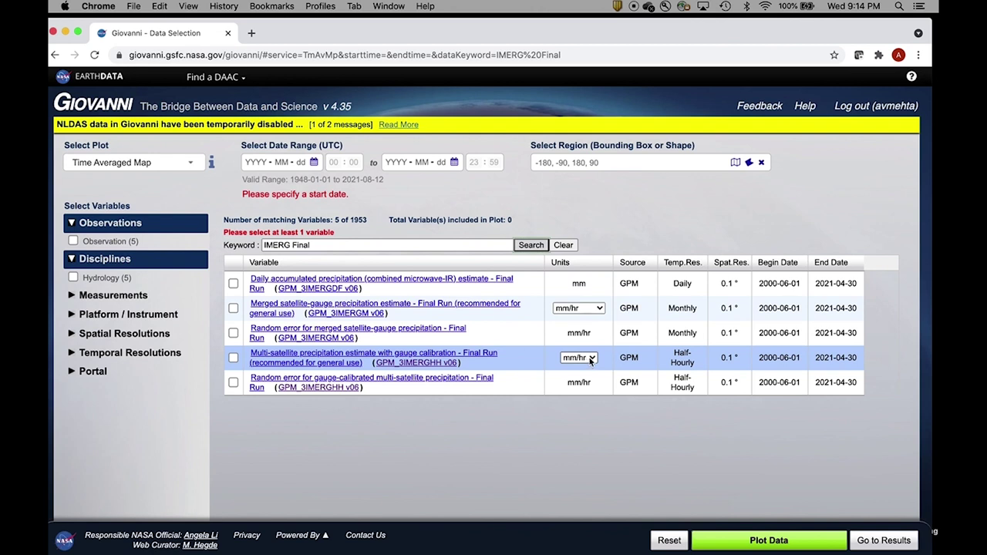
# Select the half-hourly gauge-calibrated multi-satellite precipitation estimate (GPM_3IMERGHH v06) and set the plot type to Animation
pyautogui.click(234, 359)
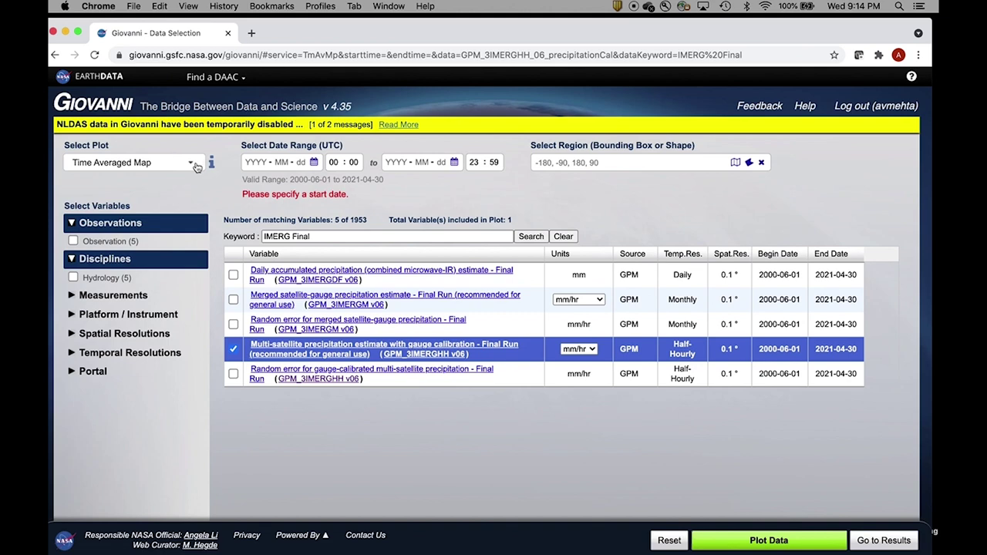
pyautogui.click(193, 164)
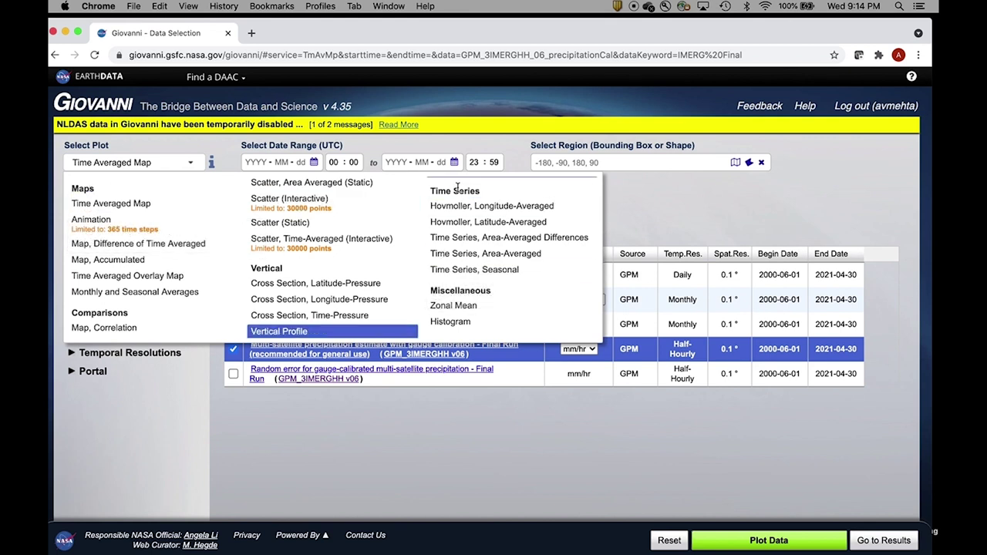
pyautogui.click(81, 220)
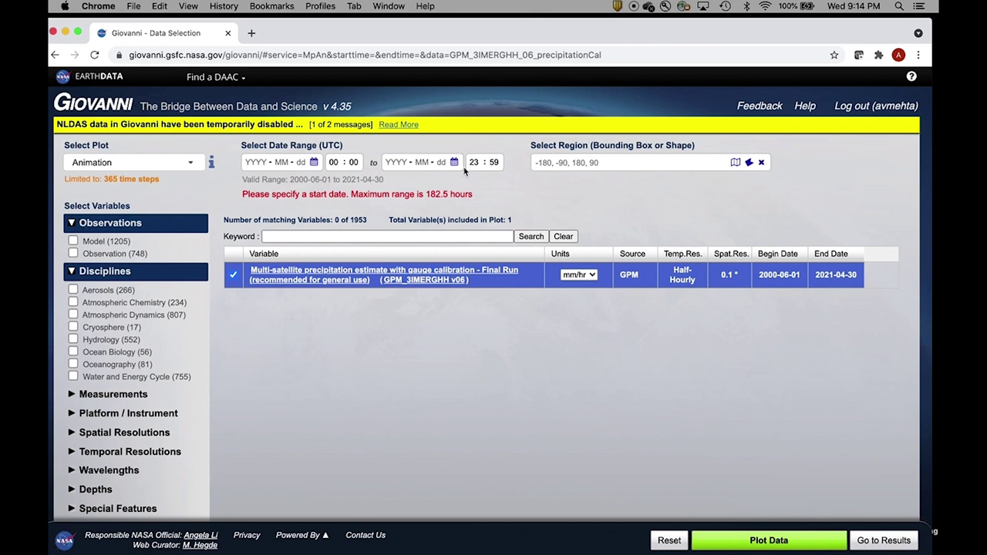
# Set the start date of the date range to 2017-09-19
pyautogui.click(315, 164)
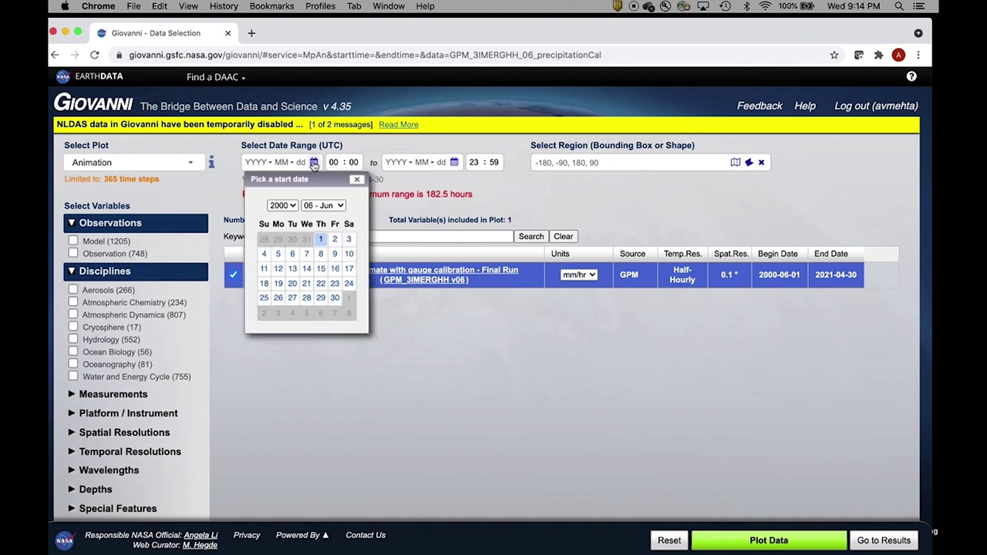
pyautogui.click(291, 206)
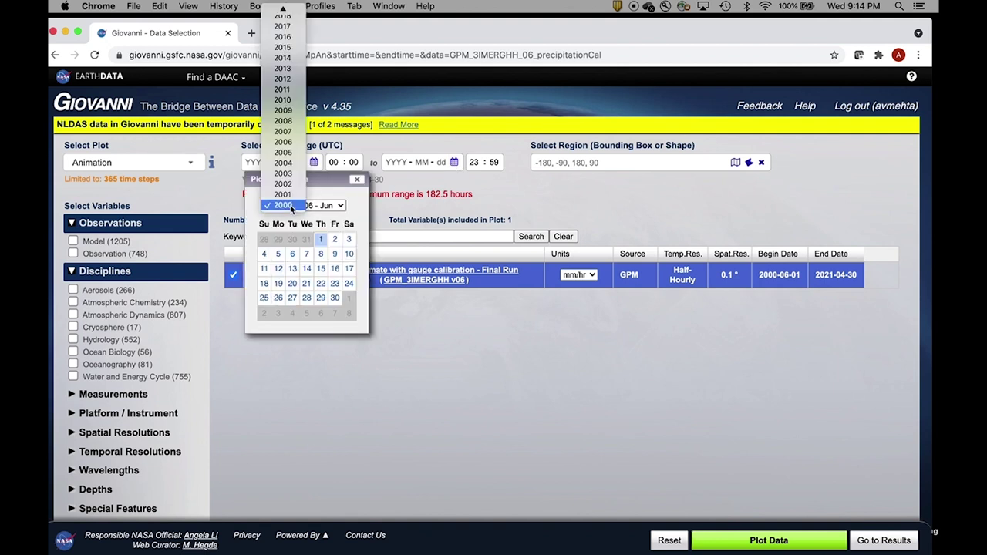
pyautogui.click(282, 26)
pyautogui.click(334, 207)
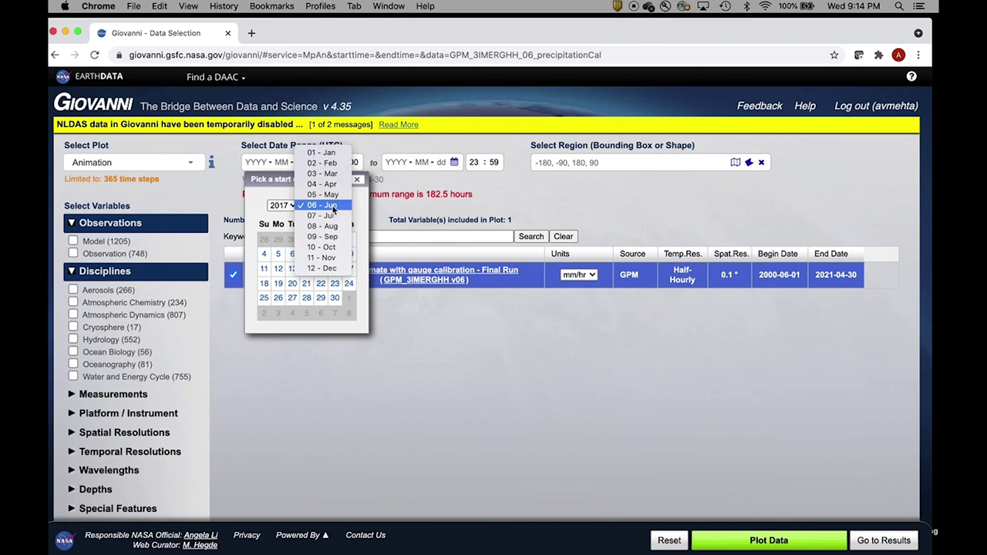
pyautogui.click(334, 237)
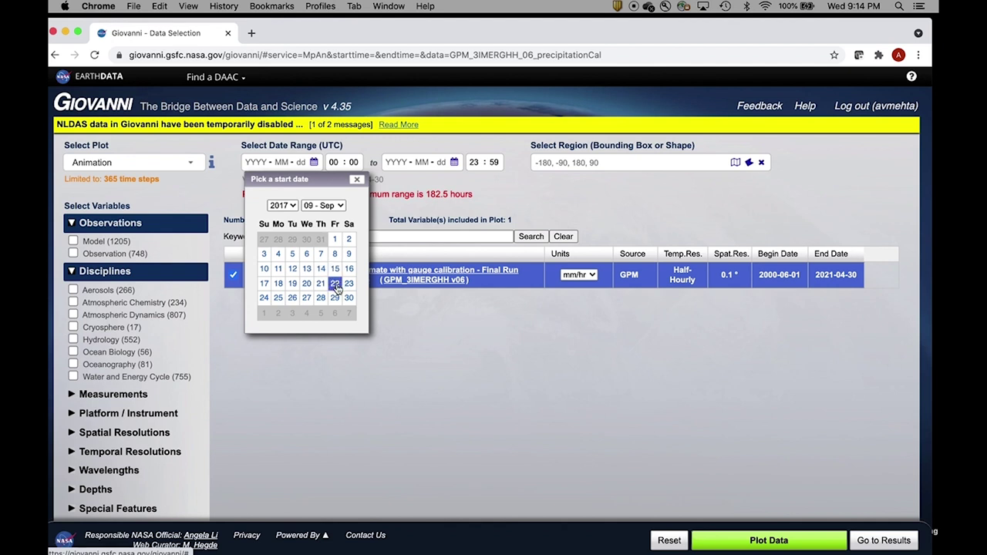
pyautogui.click(292, 284)
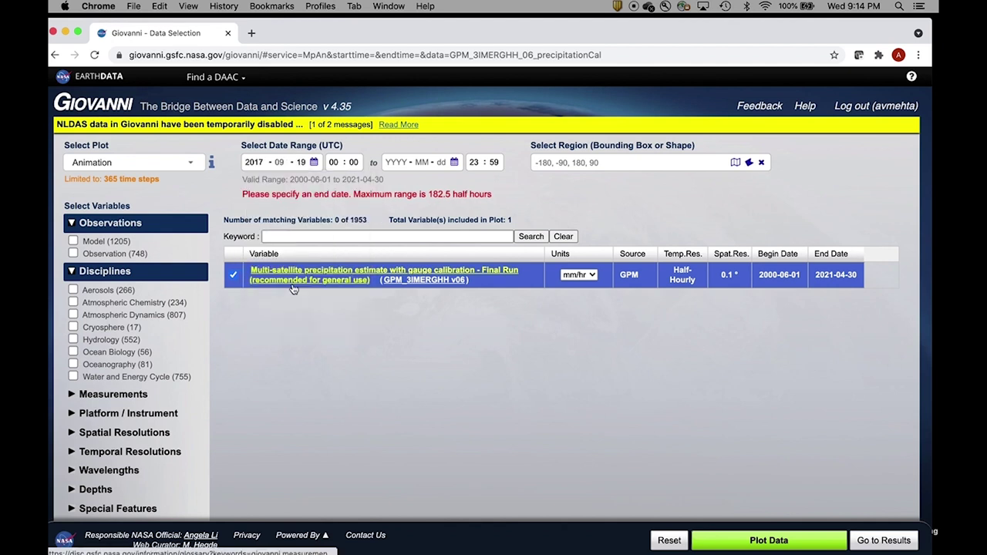
# Set the end date of the date range to 2017-09-23
pyautogui.click(454, 162)
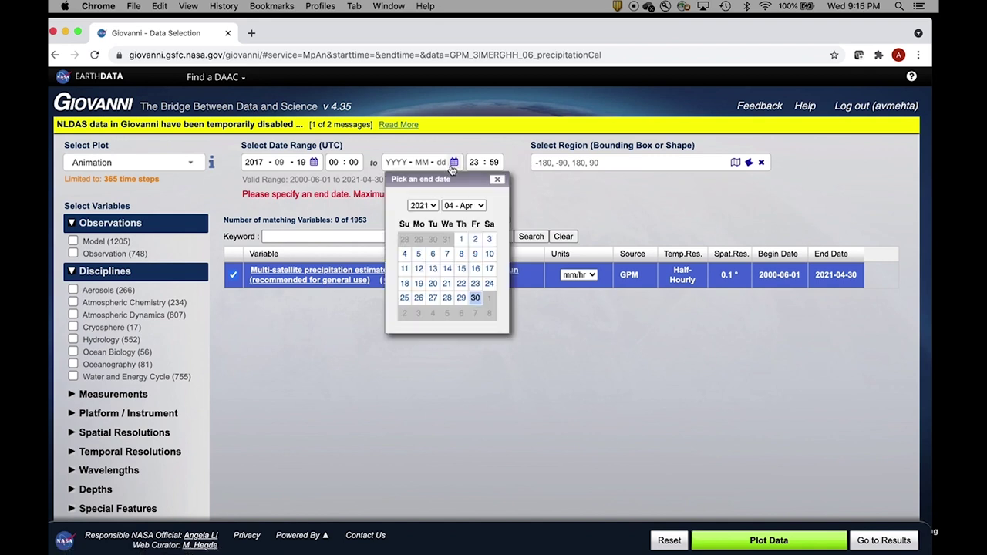
pyautogui.click(434, 205)
pyautogui.click(432, 238)
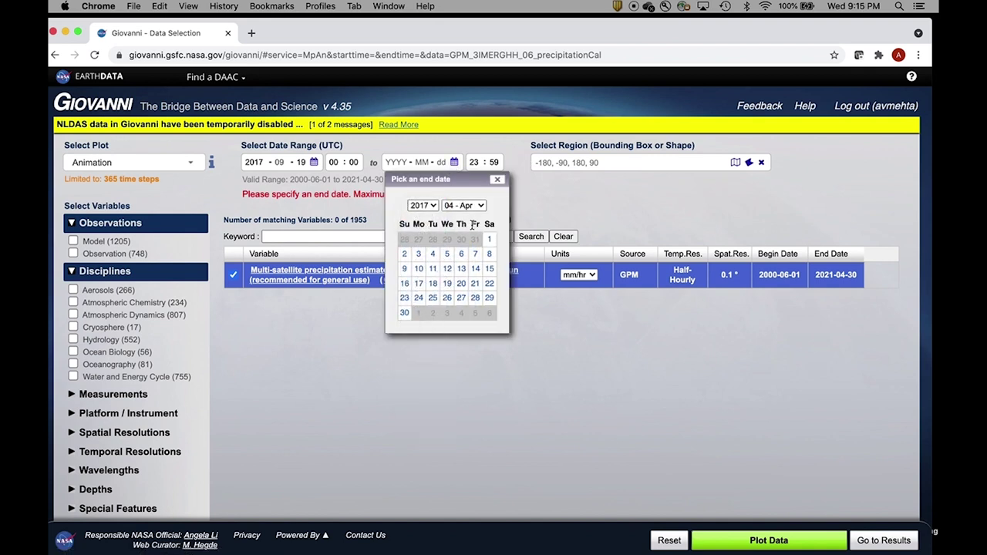
pyautogui.click(472, 206)
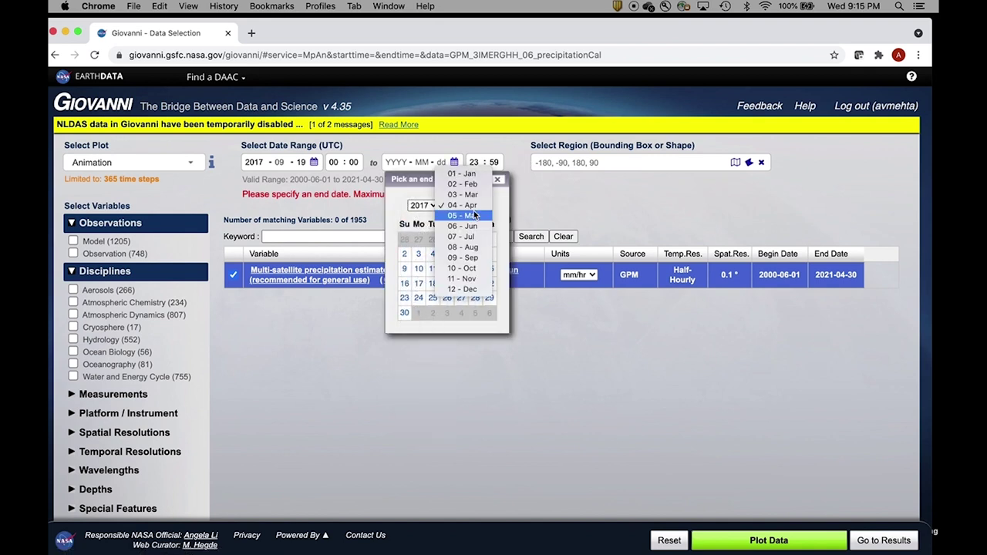
pyautogui.click(477, 259)
pyautogui.click(492, 286)
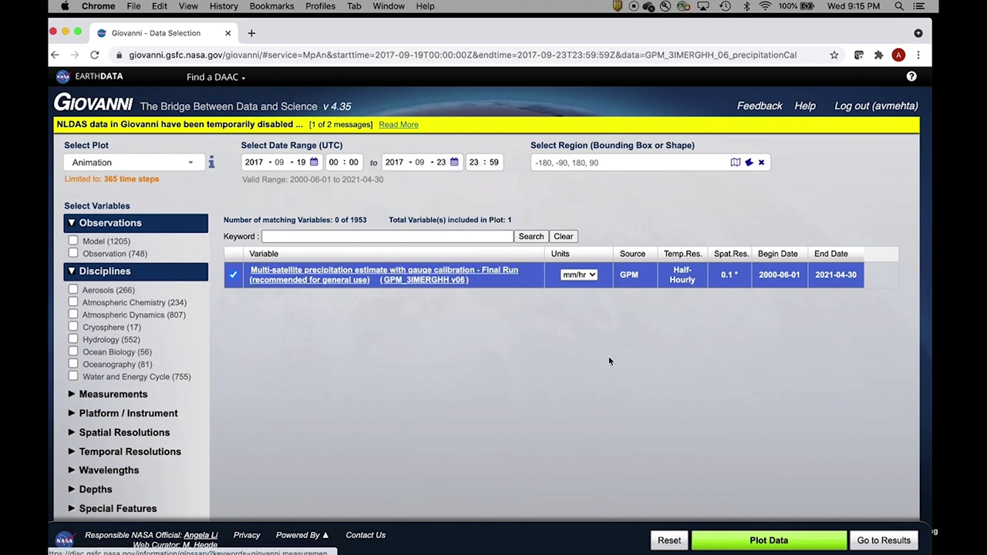
# Draw a bounding box on the region map around Puerto Rico and the islands to its east, about -67.94, 15.07, -58.47, 20.02
pyautogui.click(735, 163)
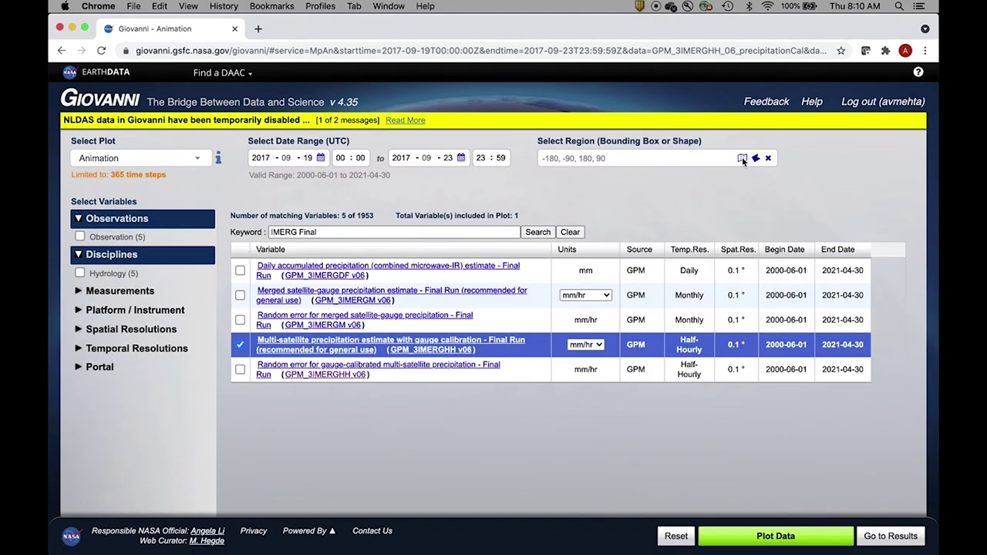
pyautogui.click(742, 157)
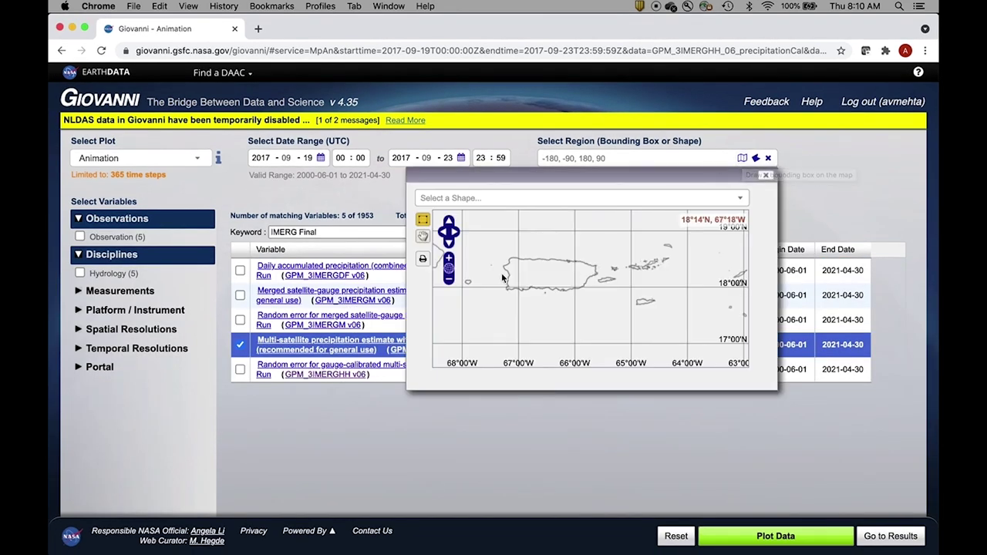
pyautogui.scroll(-2, 522, 308)
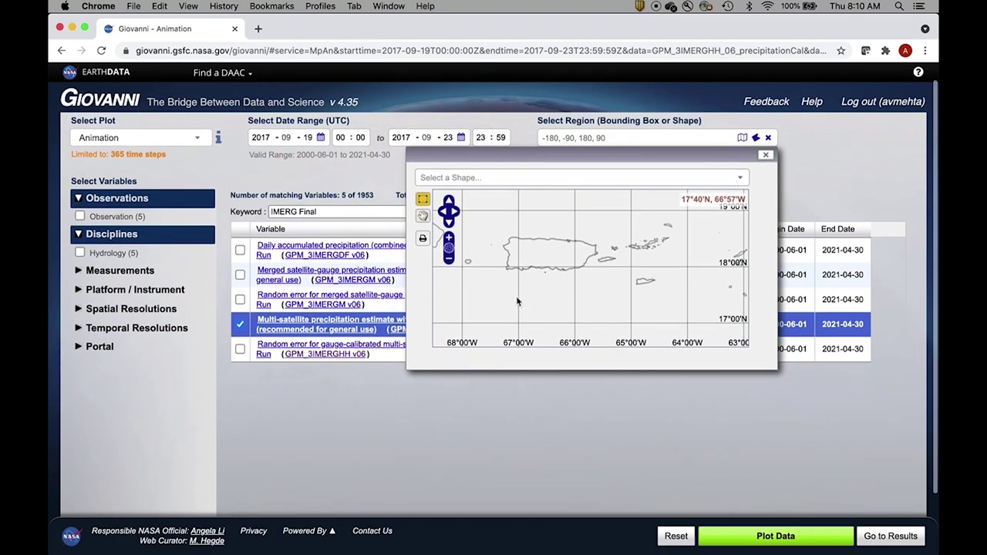
pyautogui.click(450, 266)
pyautogui.click(449, 266)
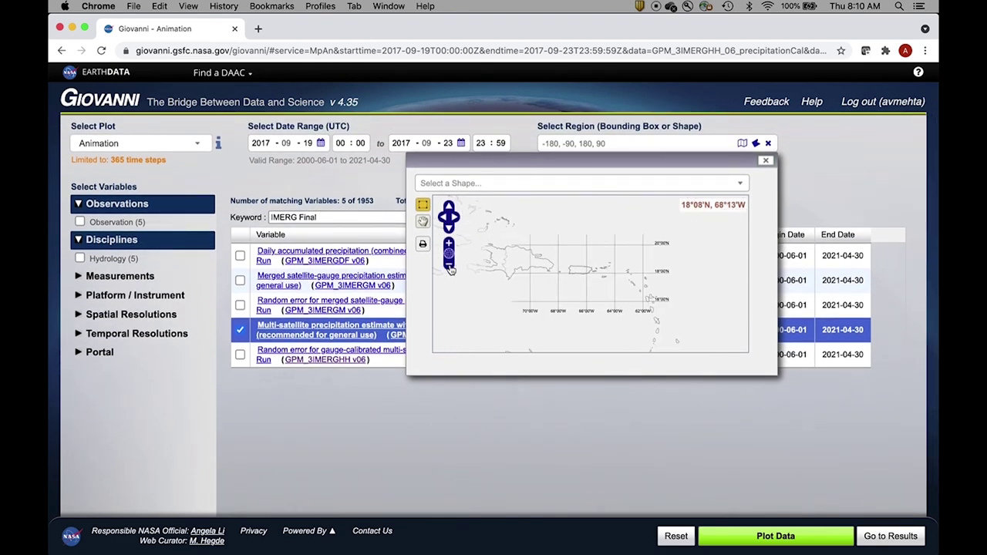
pyautogui.click(449, 266)
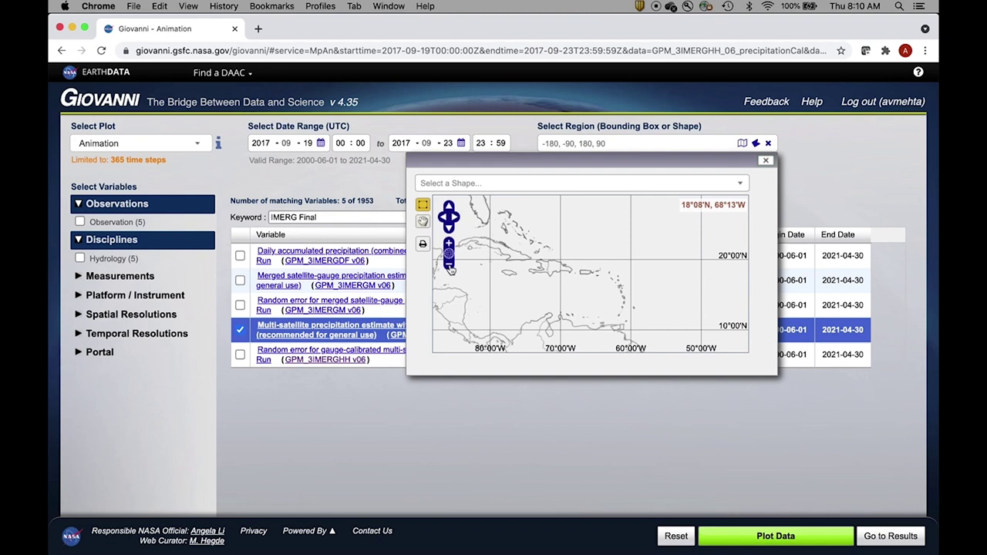
pyautogui.click(423, 222)
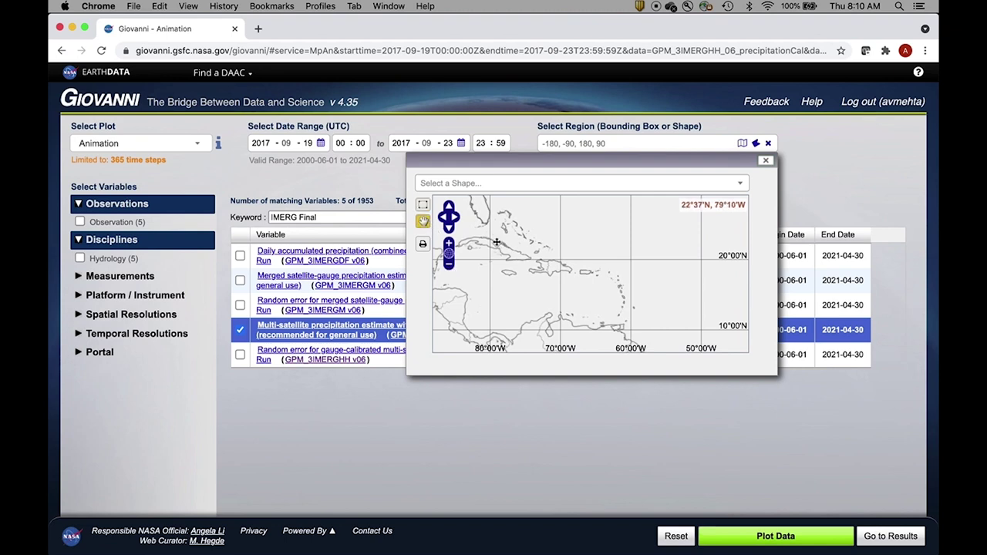
pyautogui.moveTo(496, 251); pyautogui.dragTo(516, 245)
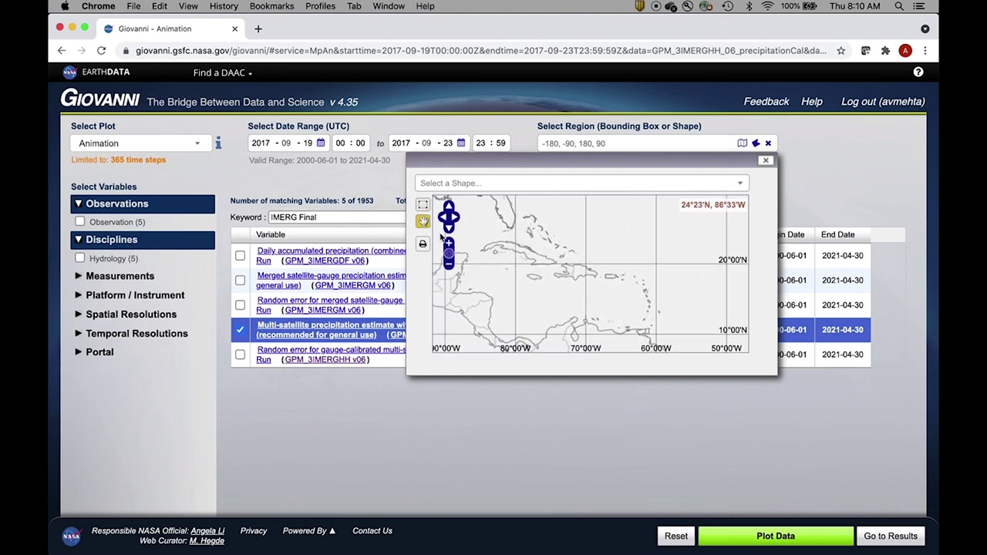
pyautogui.click(449, 245)
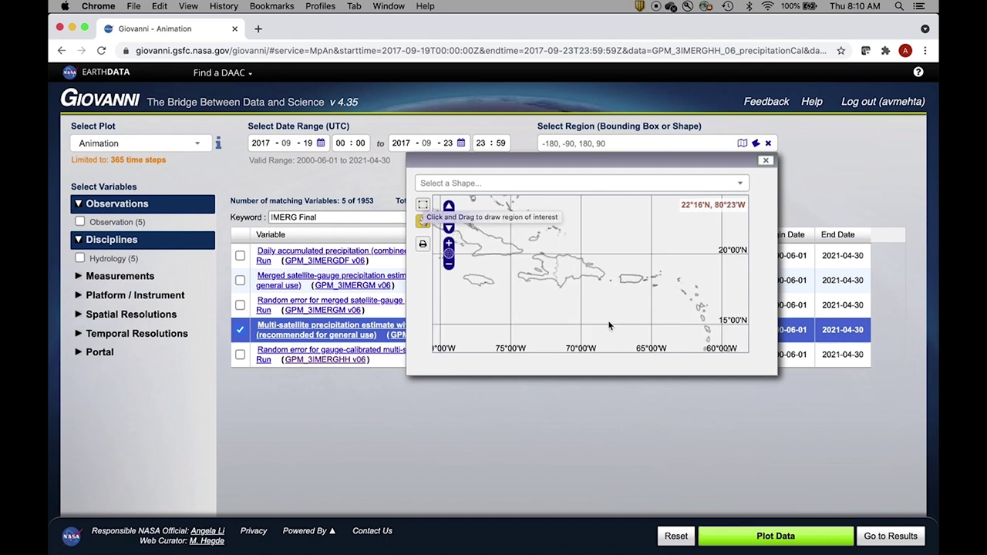
pyautogui.click(449, 245)
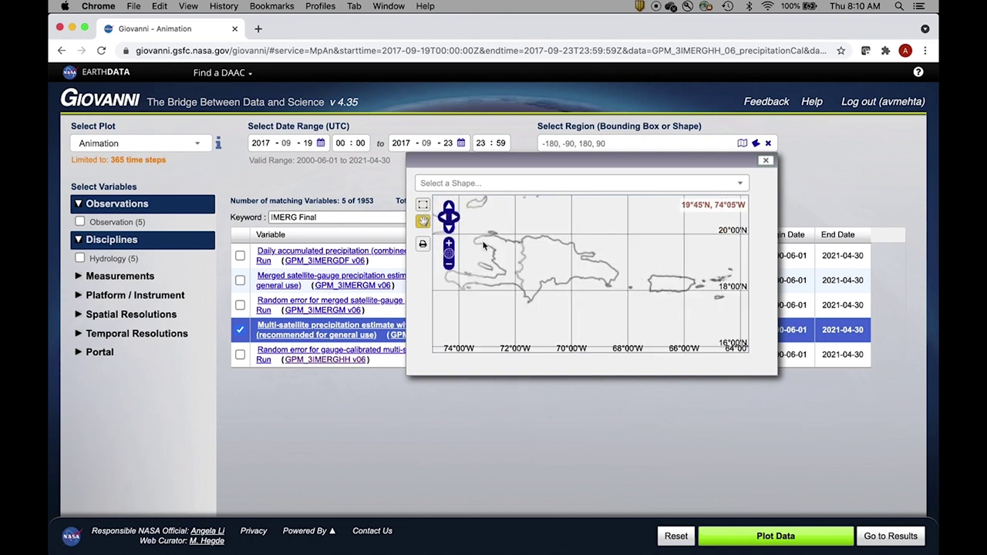
pyautogui.moveTo(582, 275); pyautogui.dragTo(506, 280)
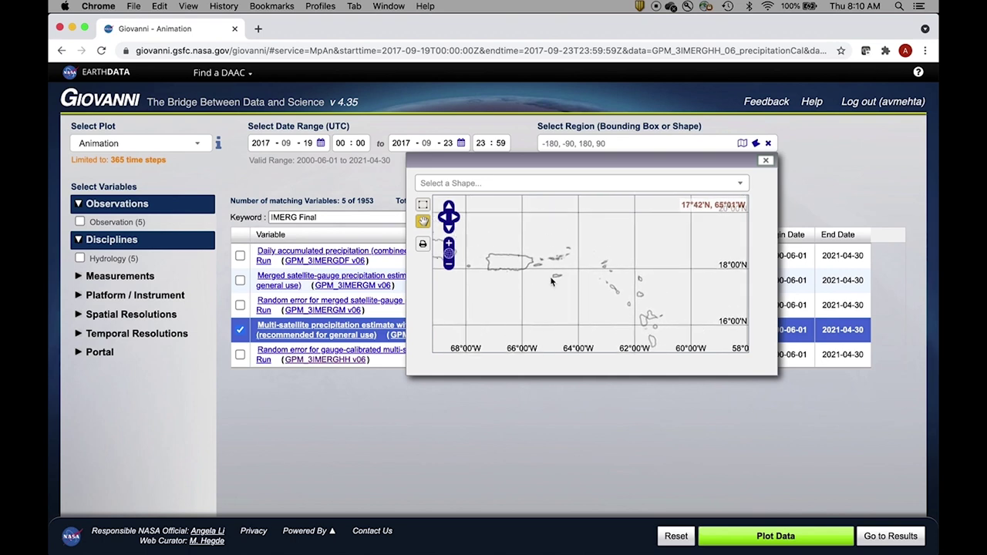
pyautogui.moveTo(559, 293); pyautogui.dragTo(563, 286)
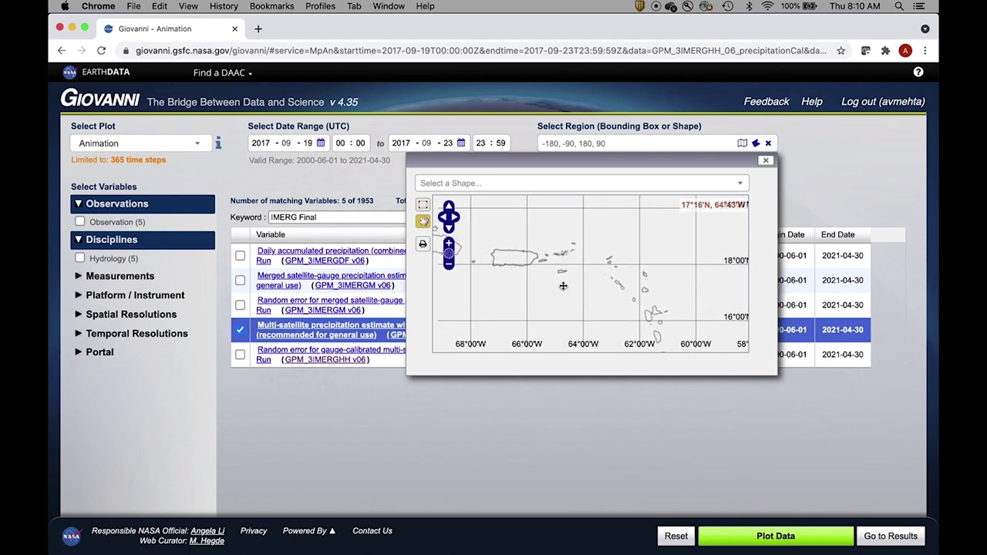
pyautogui.click(423, 205)
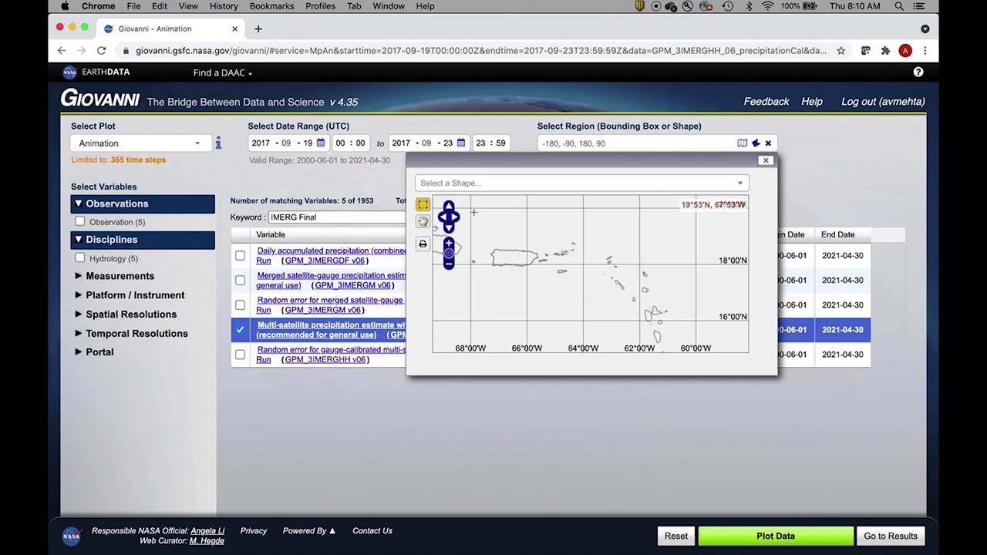
pyautogui.moveTo(473, 211); pyautogui.dragTo(734, 356)
pyautogui.moveTo(472, 206); pyautogui.dragTo(739, 347)
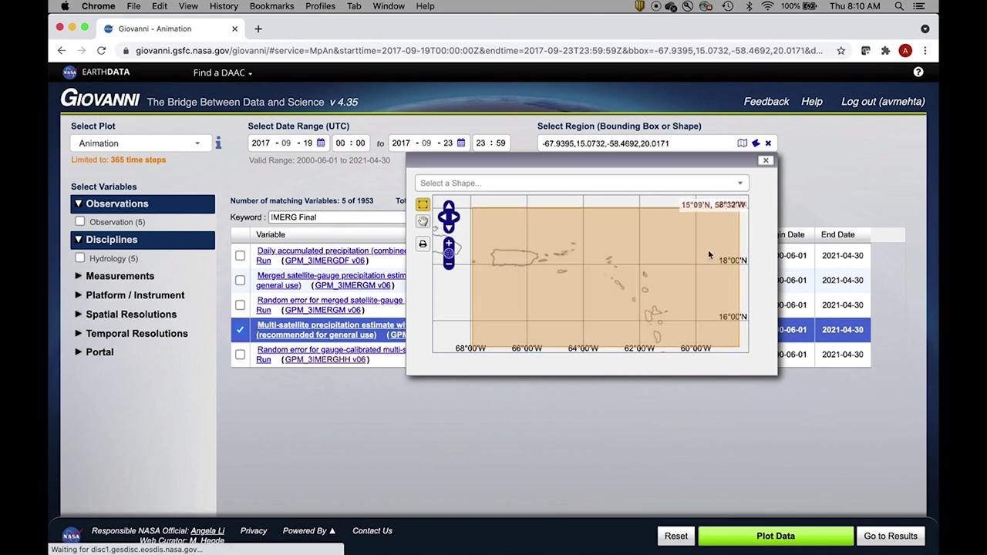
pyautogui.click(767, 161)
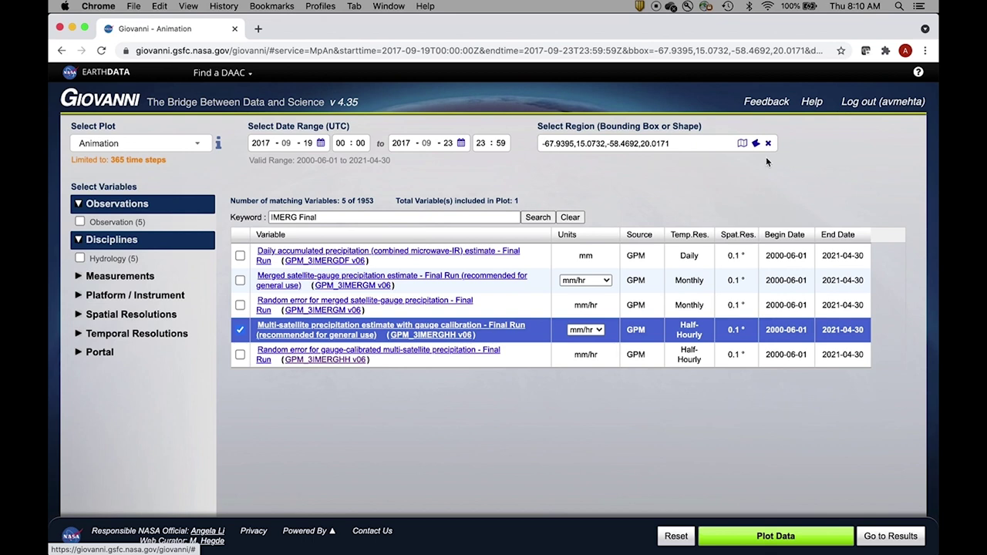
# Plot the data as an animation, review the data selection, and return to the results
pyautogui.click(761, 540)
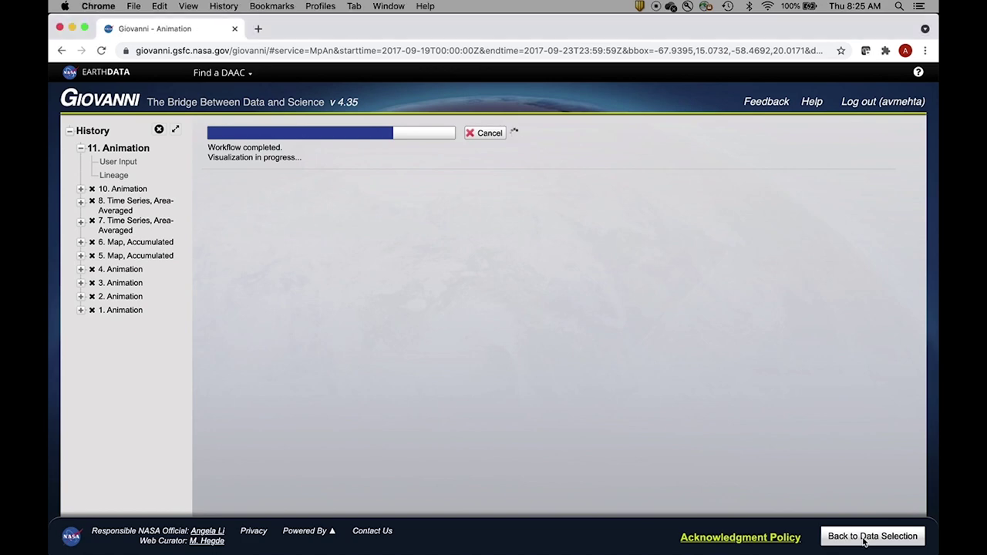
pyautogui.click(864, 540)
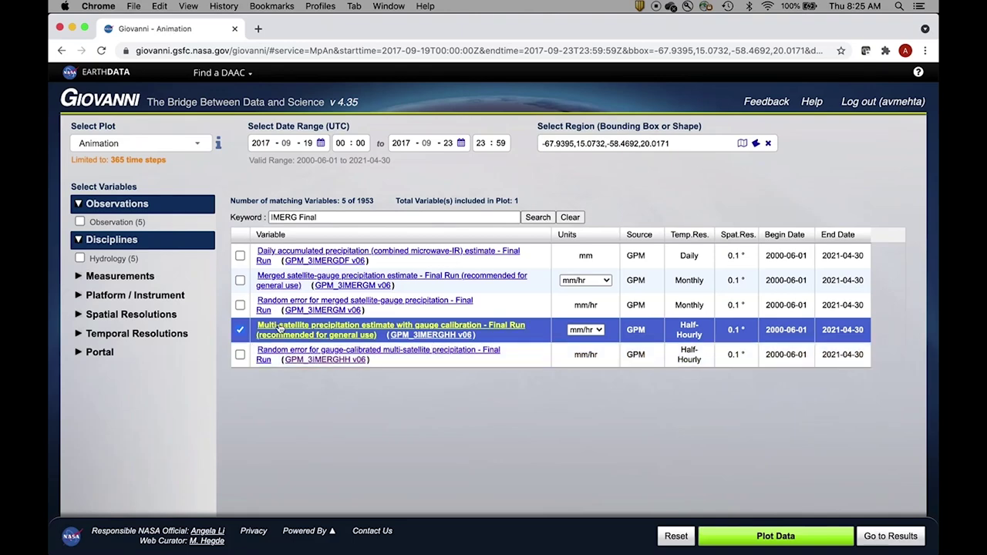
pyautogui.click(891, 540)
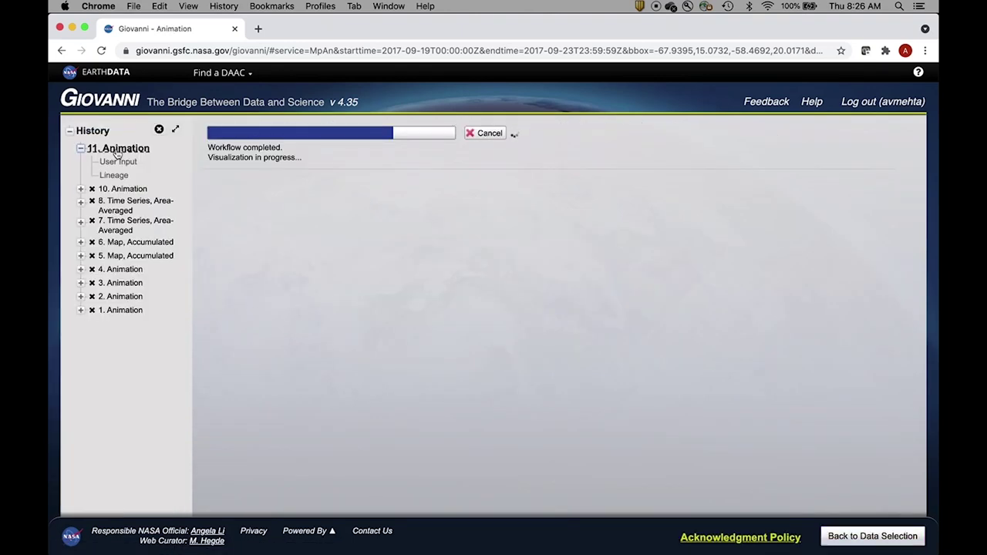
# Open result 10, the half-hourly precipitation animation, play it at 8x and pause it around frame 68
pyautogui.click(117, 190)
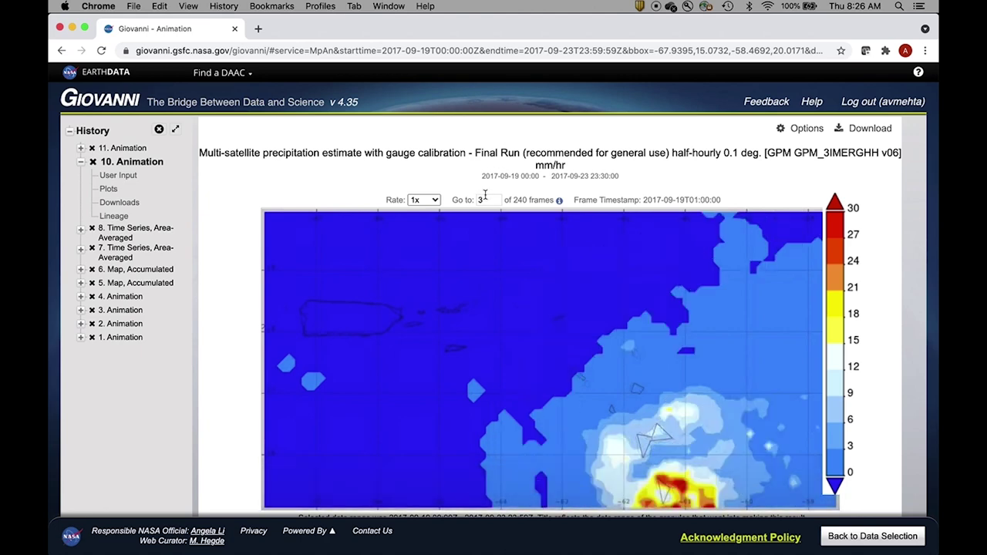
pyautogui.click(437, 200)
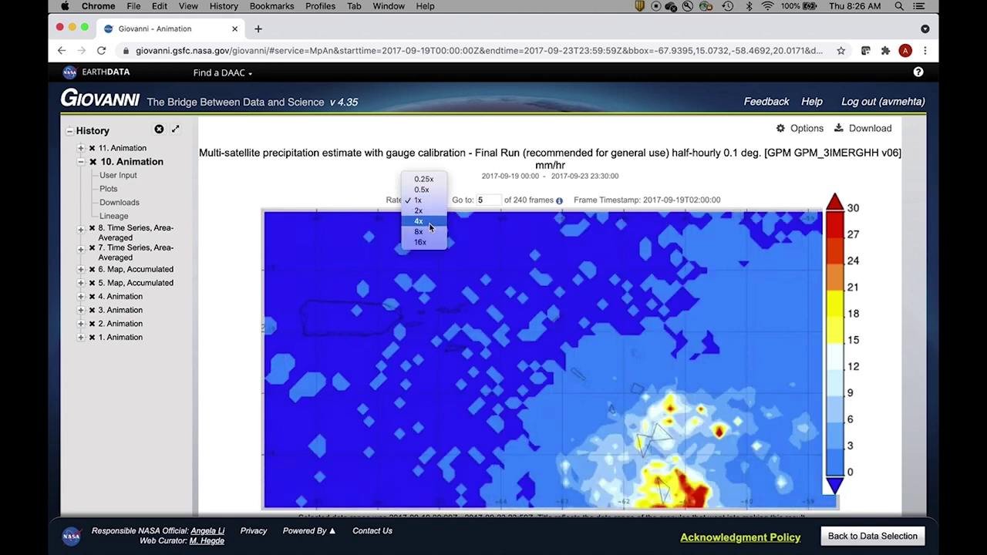
pyautogui.click(430, 232)
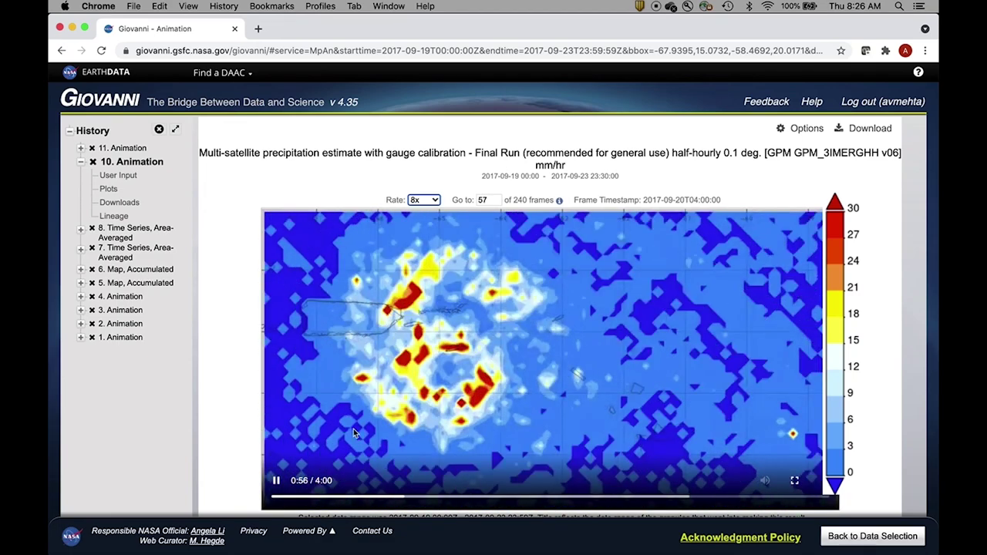
pyautogui.click(277, 480)
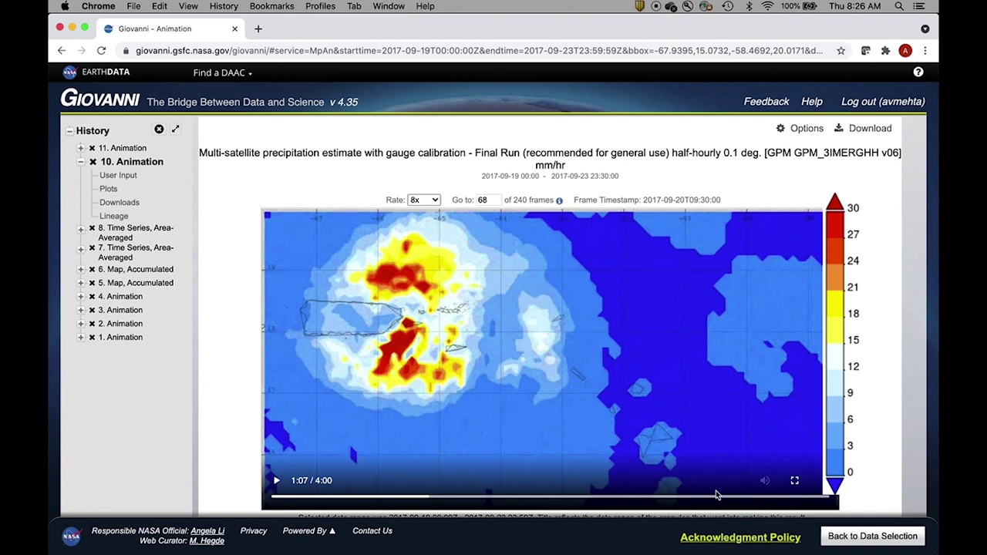
# Return to data selection, clear the IMERG Final keyword filter and deselect the half-hourly precipitation variable
pyautogui.click(860, 536)
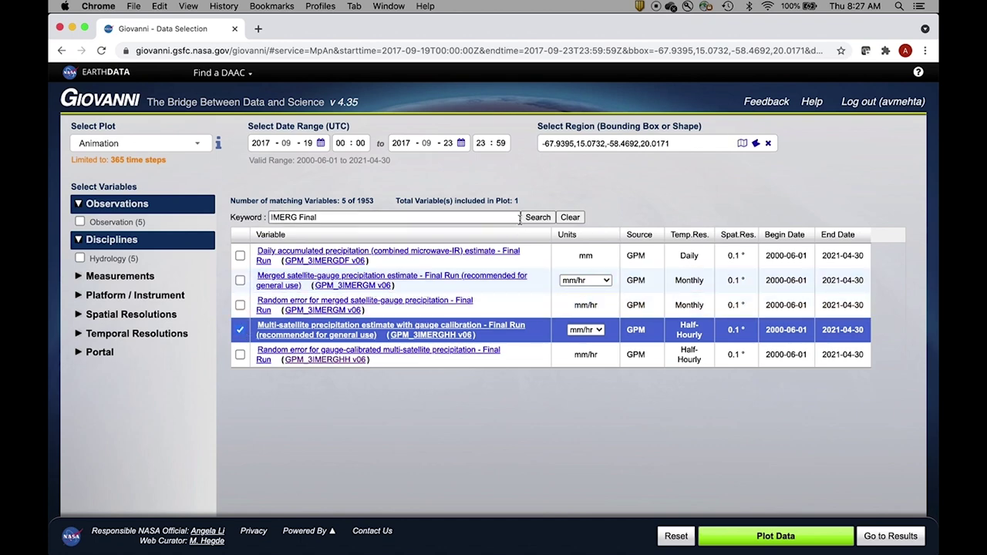
pyautogui.click(571, 219)
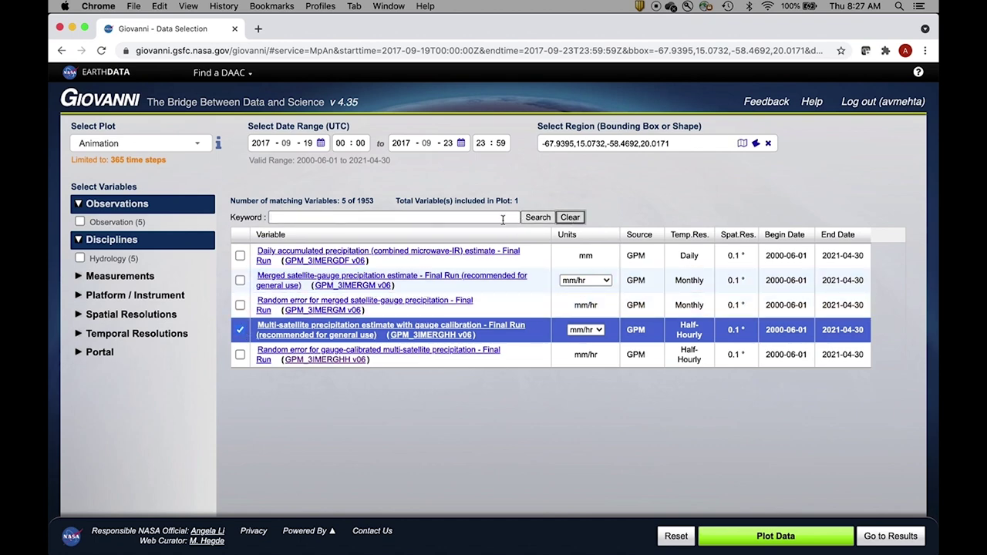
pyautogui.click(360, 219)
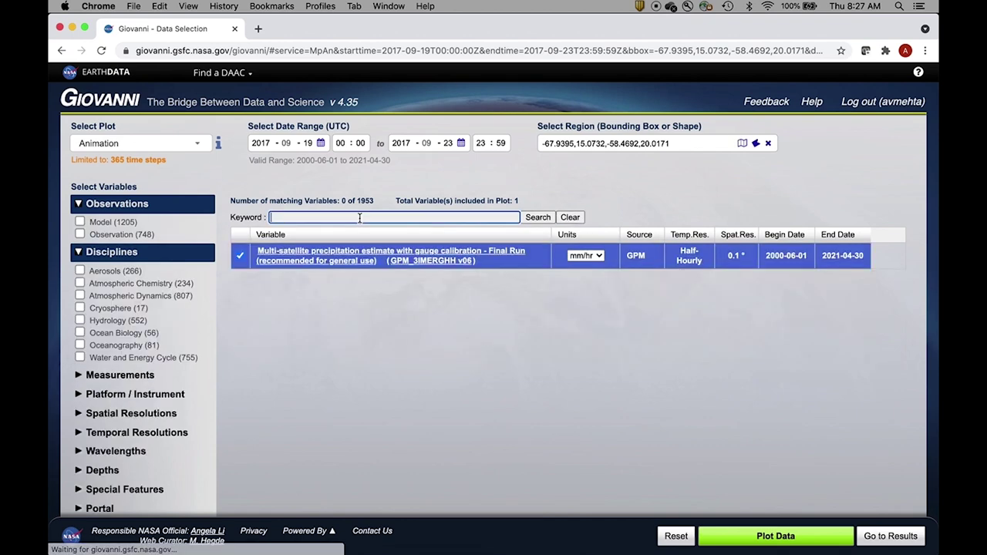
pyautogui.click(240, 255)
# Search the variables for MERRA-2 sea level pressure and select the hourly time-averaged M2T1NXSLV v5.12.4 variable
pyautogui.click(295, 226)
pyautogui.write('ME')
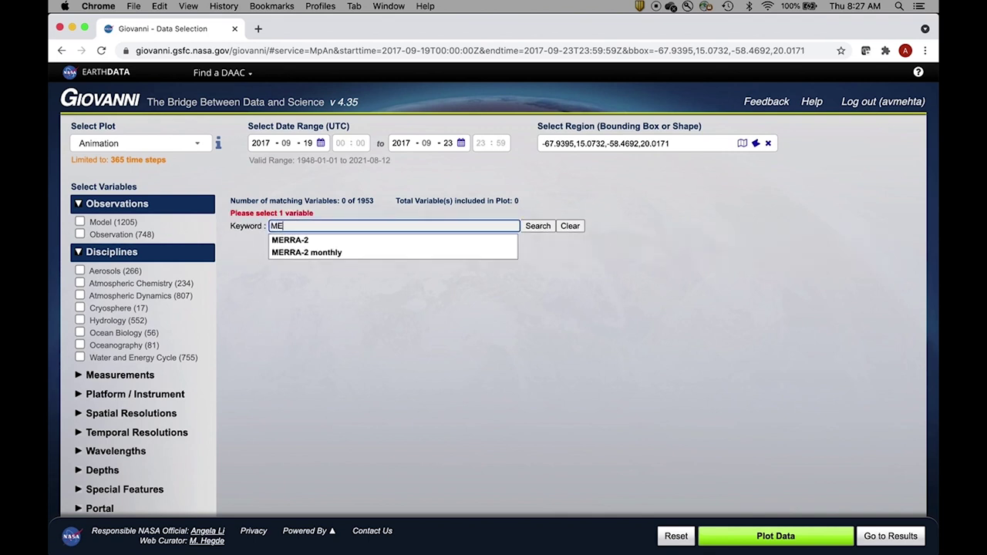
pyautogui.write('RRA-2 sea level pressure')
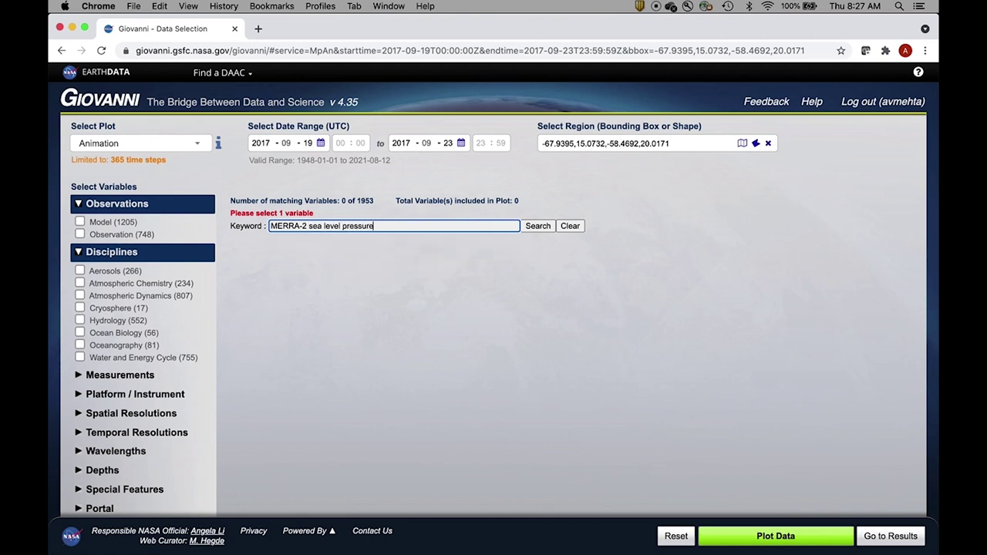
pyautogui.click(530, 228)
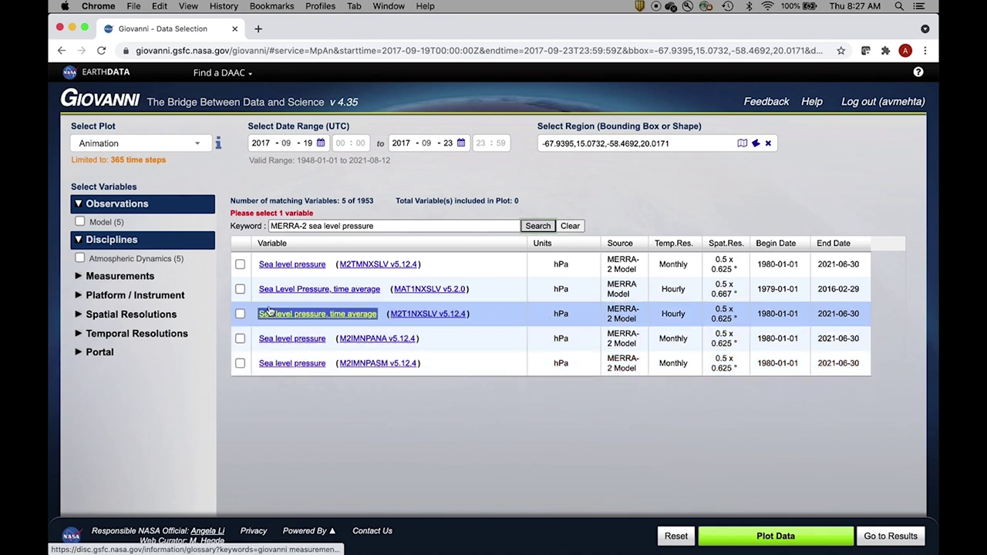
pyautogui.click(240, 315)
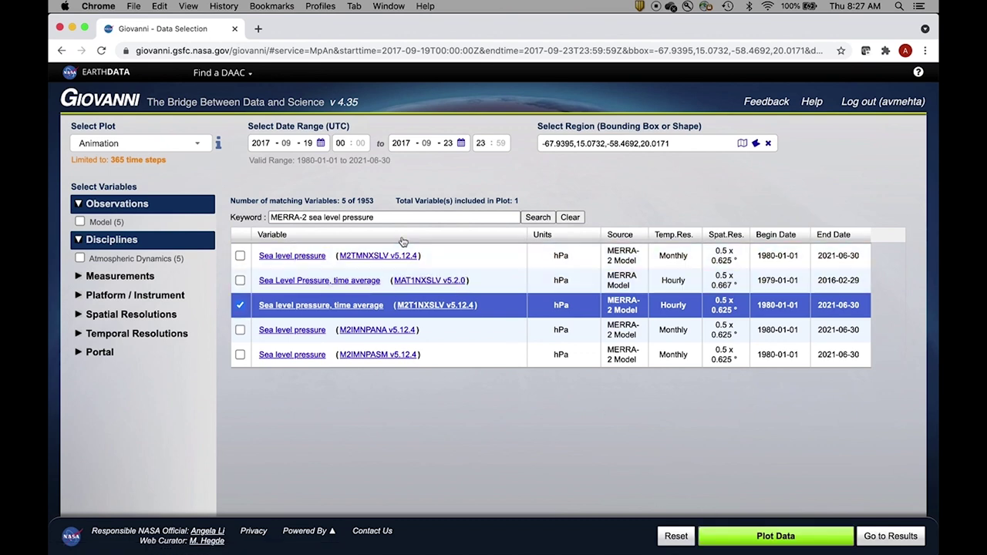
# Search the variables for MERRA-2 winds and deselect the hourly sea level pressure variable
pyautogui.moveTo(383, 216); pyautogui.dragTo(309, 217)
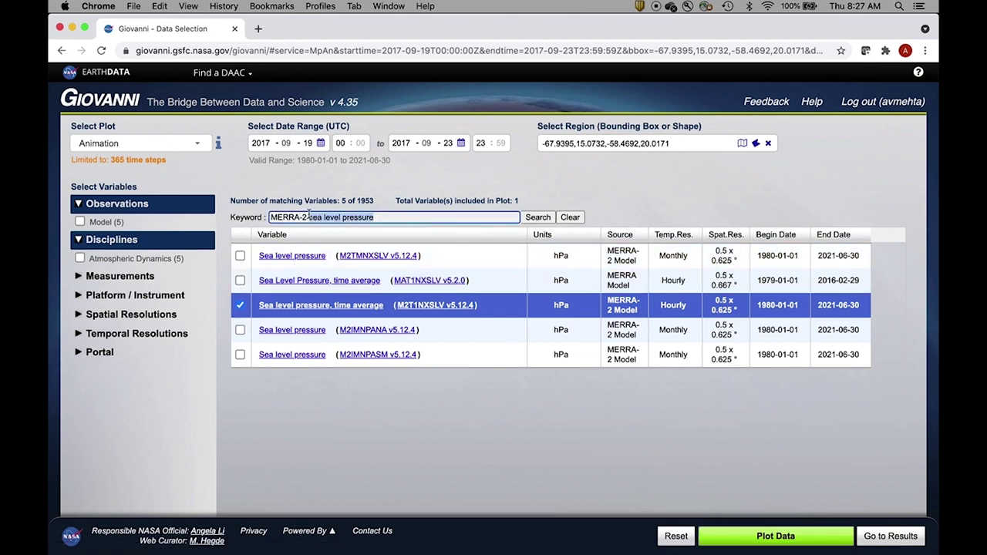
pyautogui.write('winds')
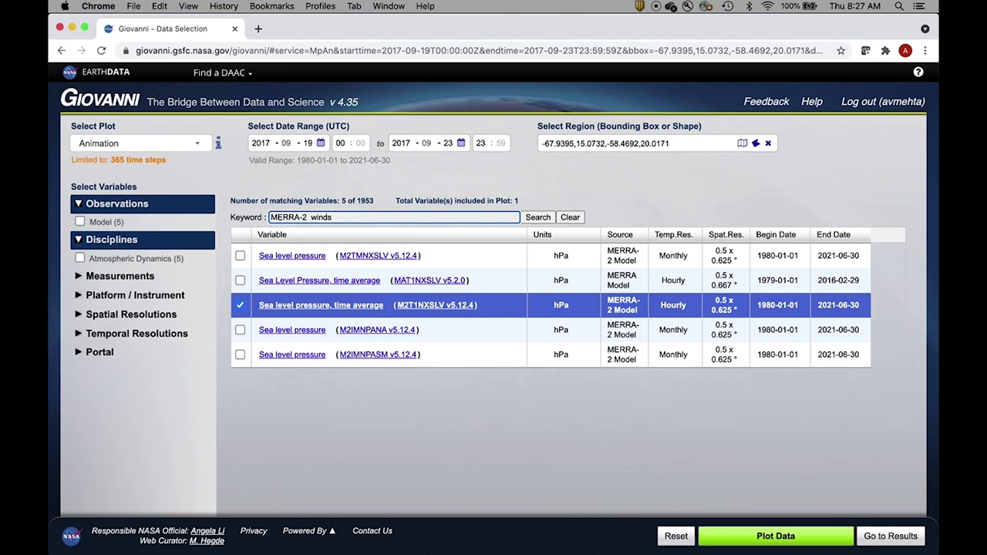
pyautogui.press('Return')
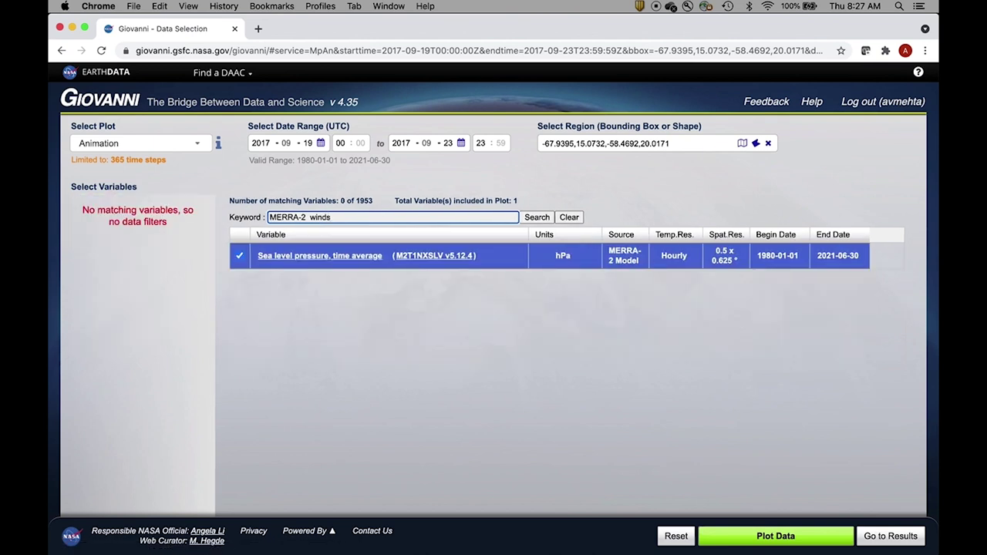
pyautogui.click(238, 257)
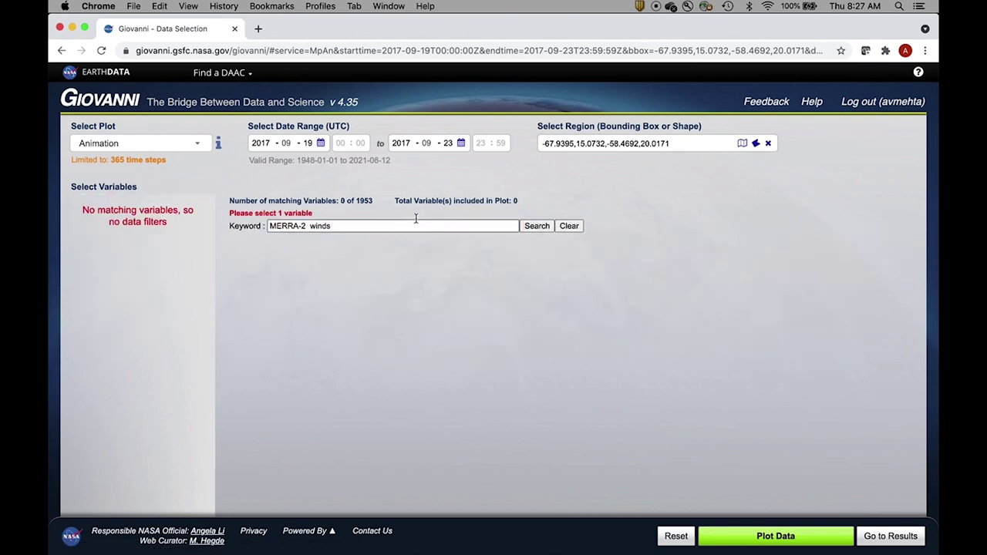
# Search the variables for MERRA-2 wind speed and select the hourly instantaneous surface wind speed, M2I1NXLFO v5.12.4
pyautogui.click(375, 221)
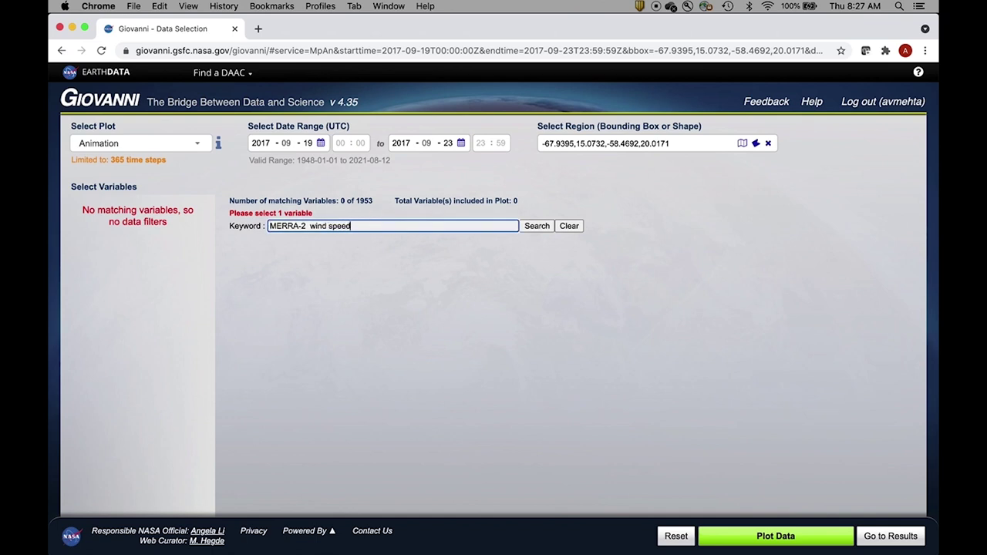
pyautogui.click(535, 230)
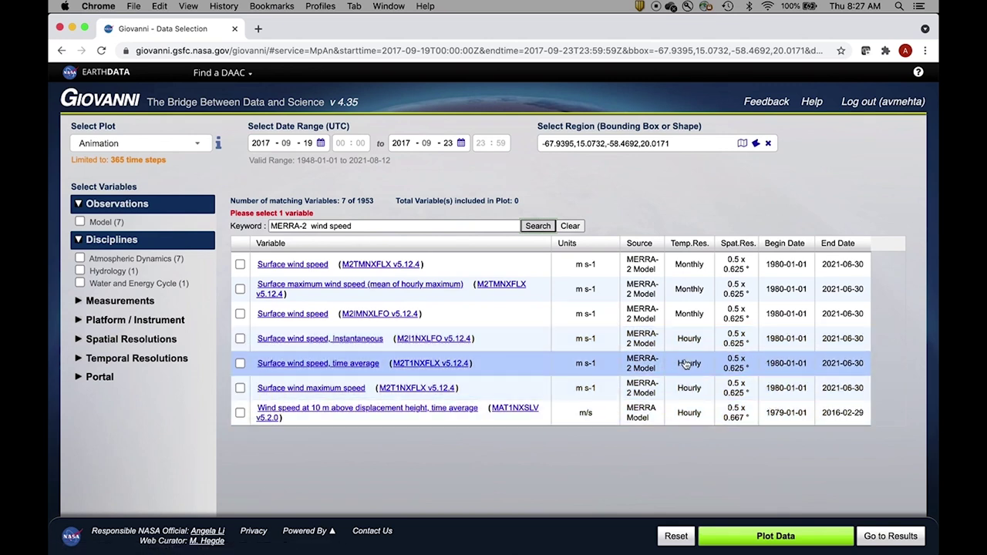
pyautogui.click(240, 340)
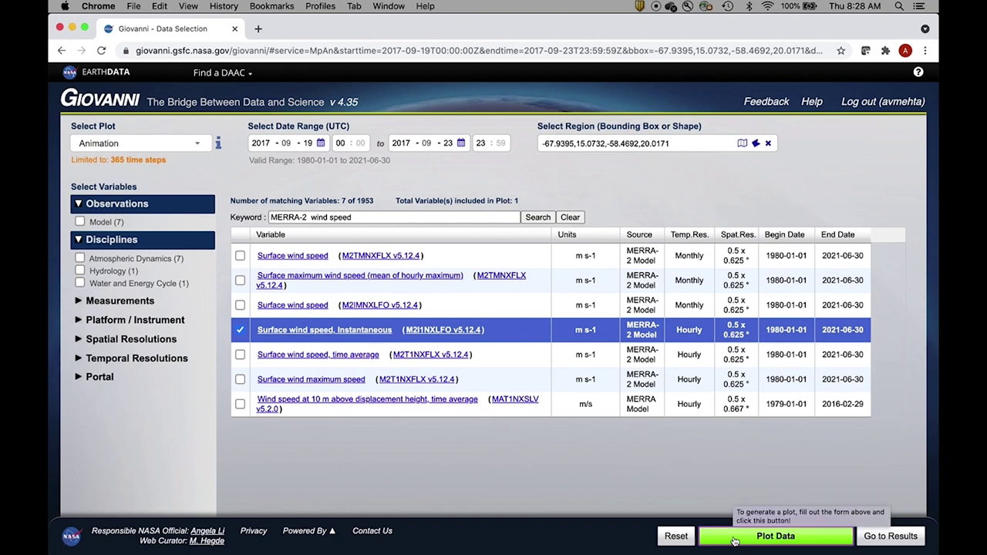
# Open result 3, the hourly MERRA-2 sea level pressure animation, from the results history and set its playback rate to 4x
pyautogui.click(891, 536)
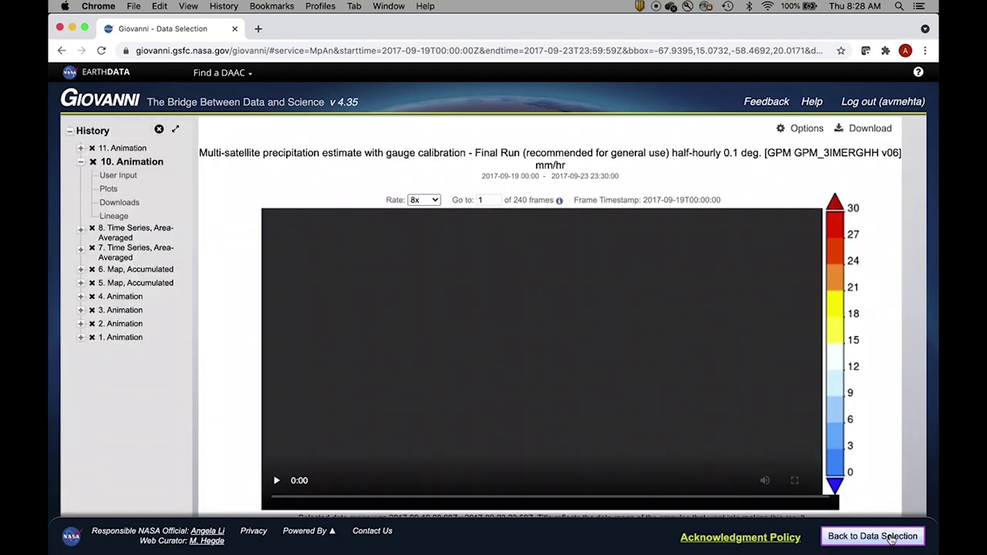
pyautogui.click(120, 338)
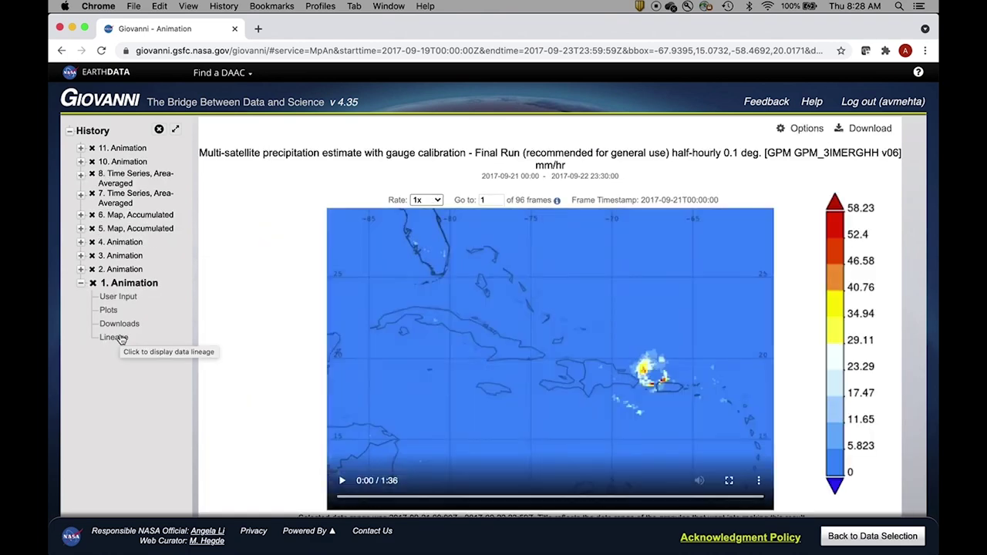
pyautogui.click(113, 270)
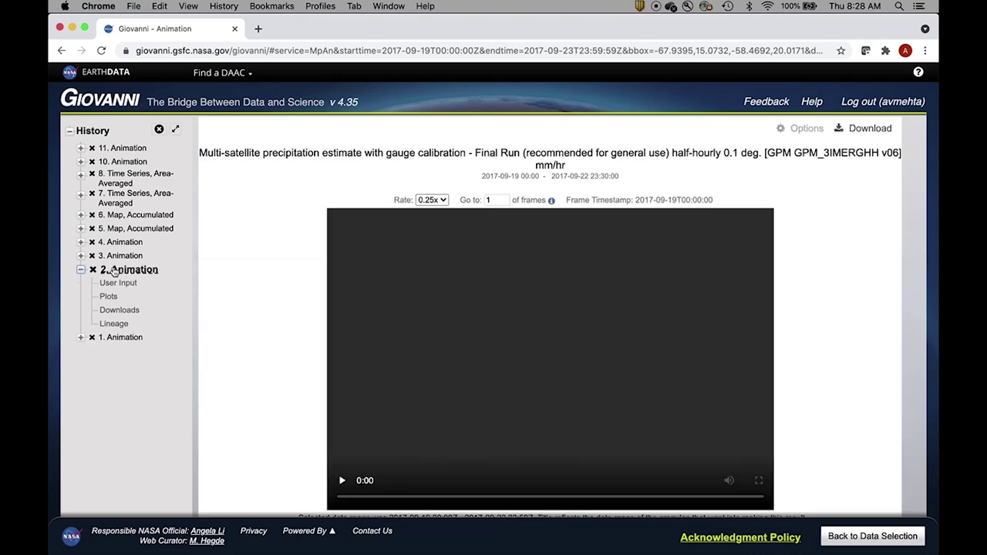
pyautogui.click(118, 257)
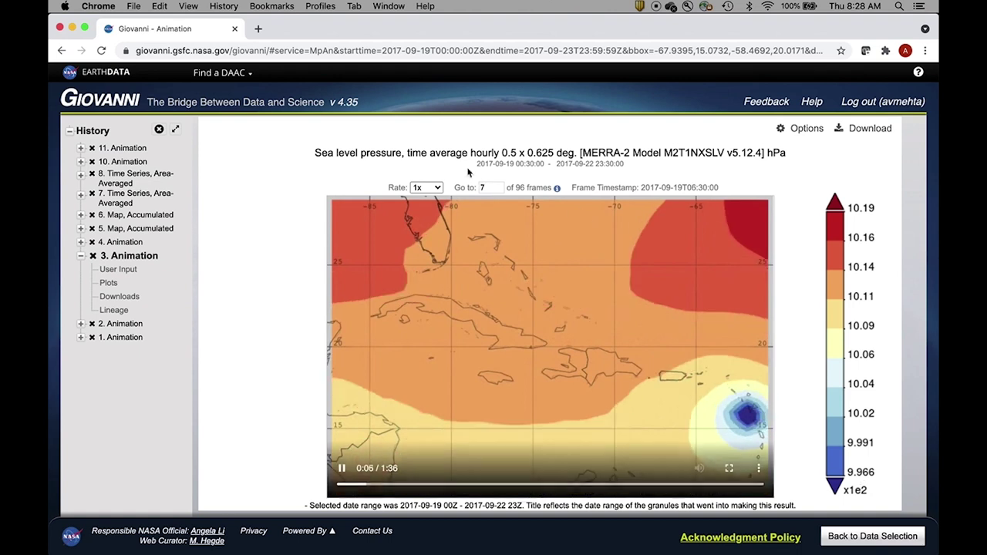
pyautogui.click(441, 188)
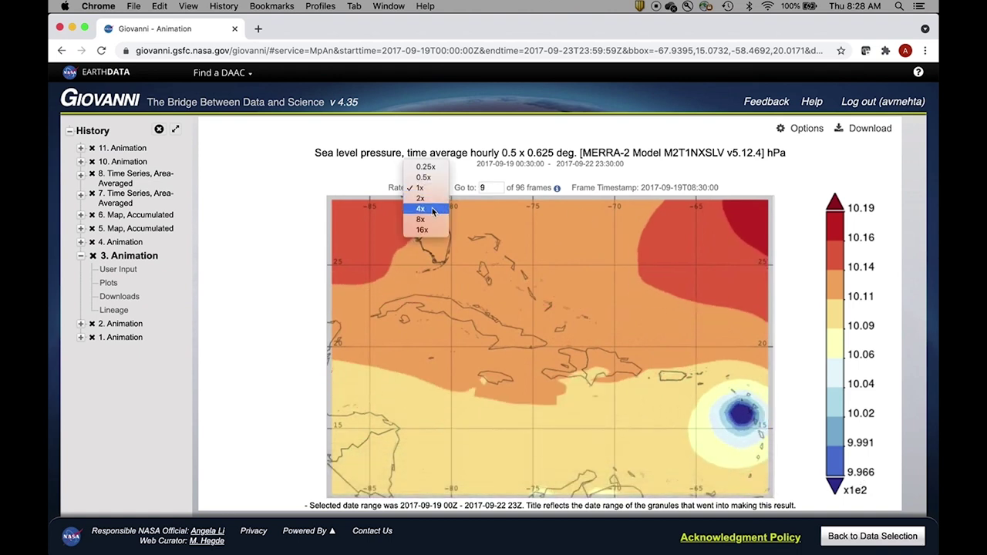
pyautogui.click(432, 210)
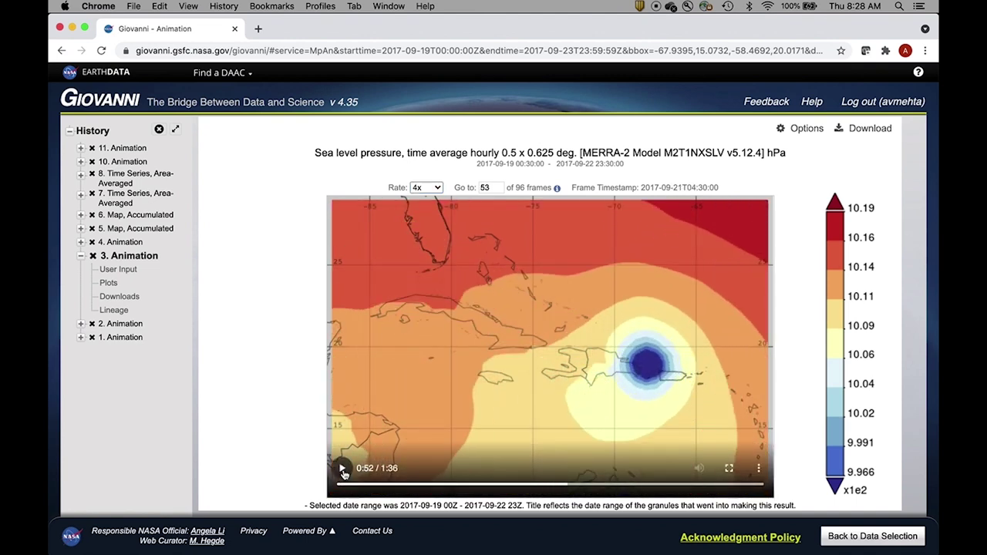
# Rewind and replay the sea level pressure animation to follow the storm's low, pausing it at frame 32
pyautogui.click(574, 472)
pyautogui.moveTo(581, 488); pyautogui.dragTo(555, 487)
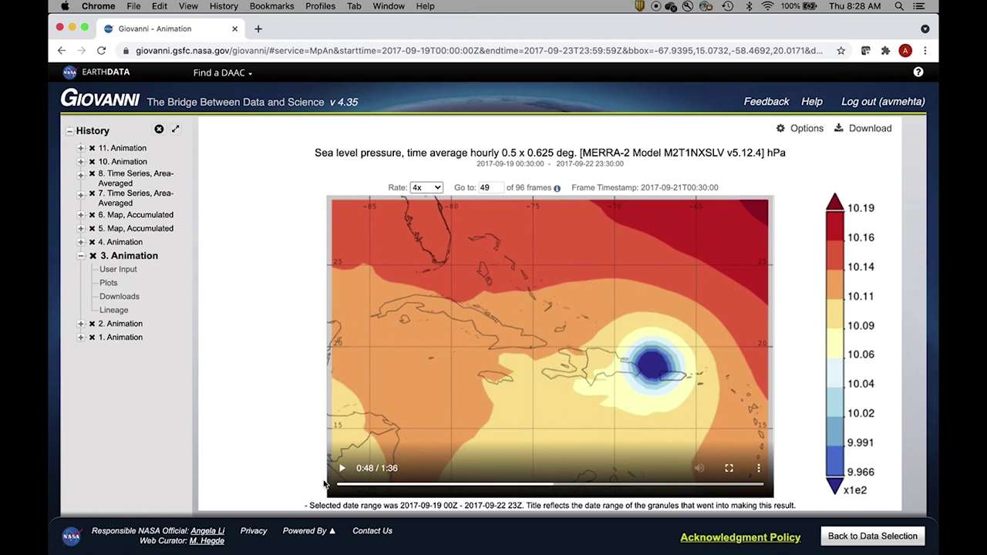
pyautogui.click(341, 471)
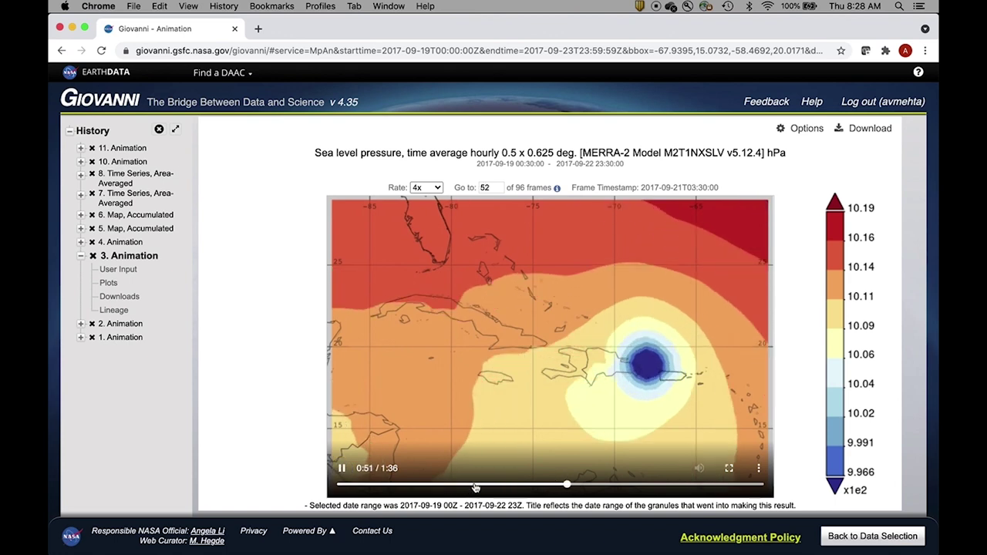
pyautogui.click(341, 468)
pyautogui.click(402, 487)
pyautogui.click(342, 469)
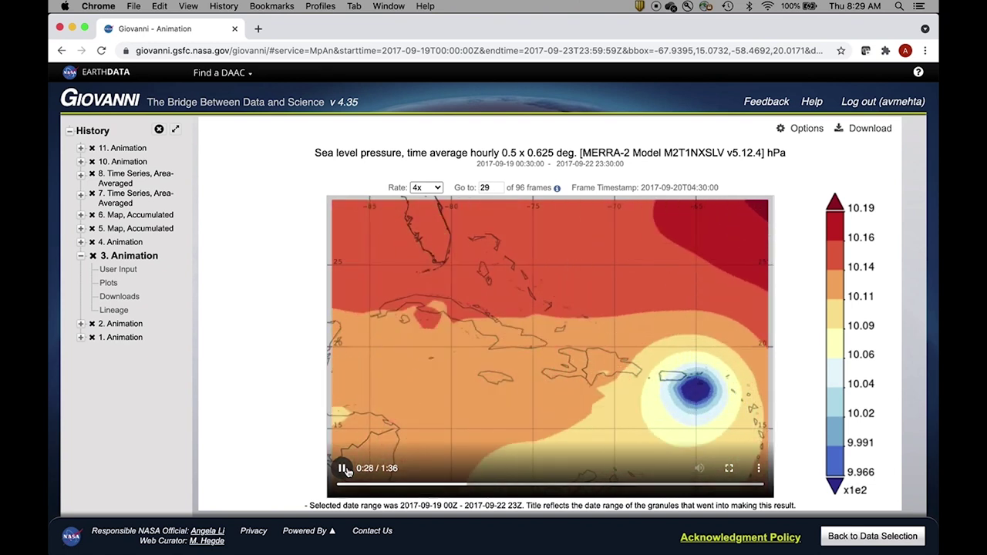
pyautogui.click(343, 468)
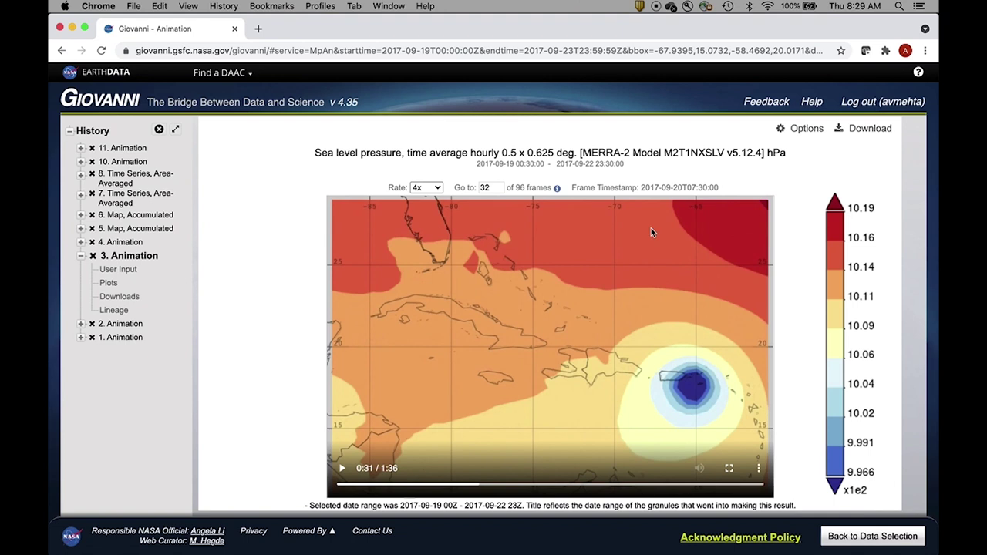